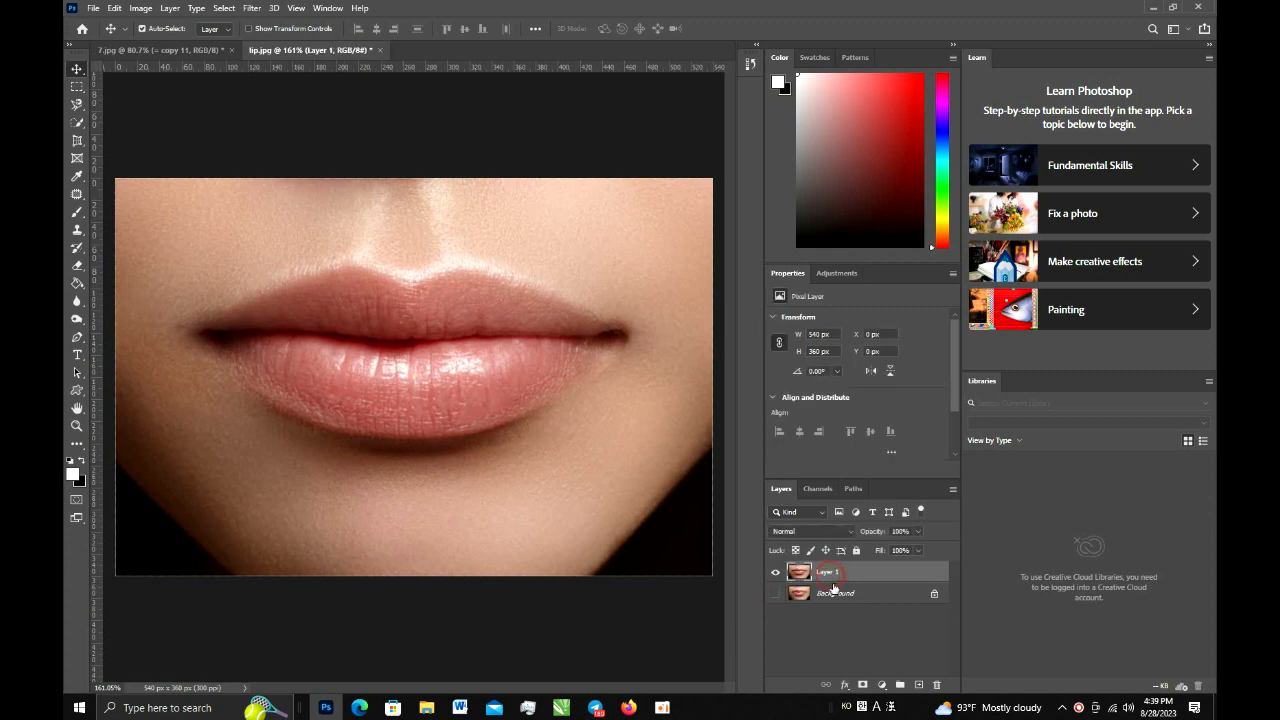
- Add a pure red solid color fill layer above Layer 1 and invert its white mask to black
{"action": "left_click", "coordinate": [882, 686]}
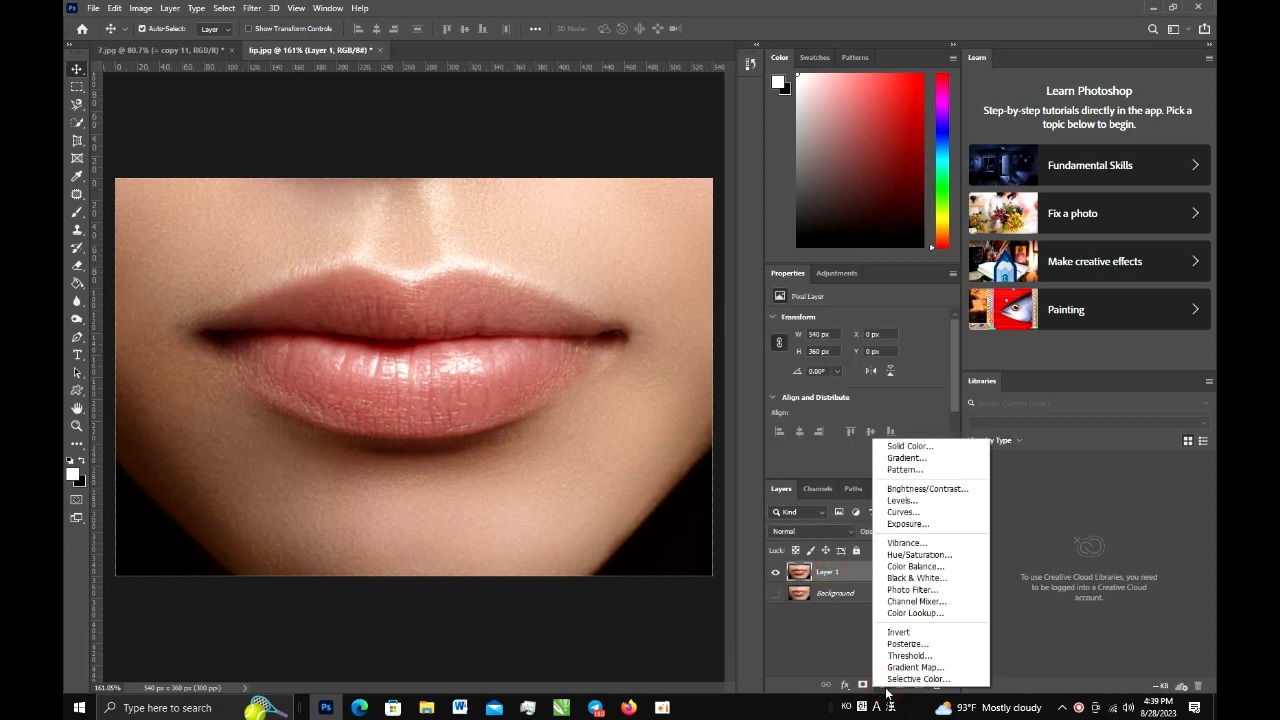
{"action": "left_click", "coordinate": [926, 449]}
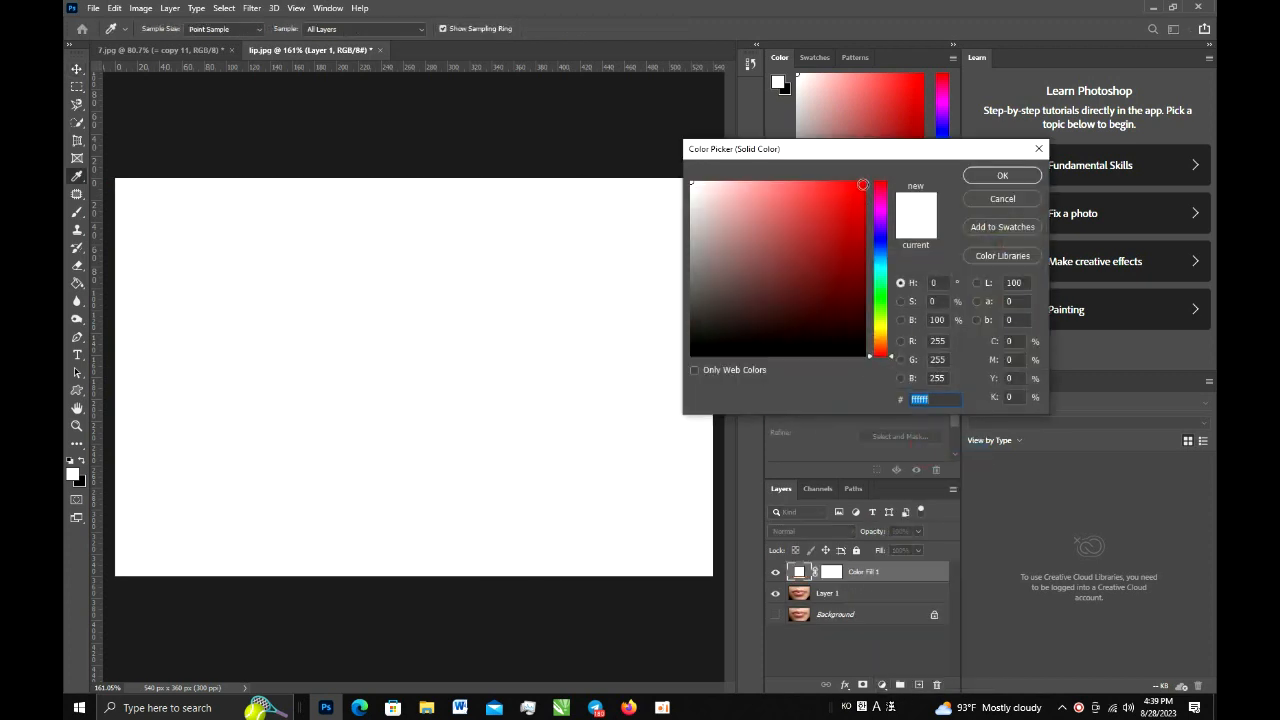
{"action": "left_click", "coordinate": [862, 185]}
{"action": "left_click", "coordinate": [1017, 182]}
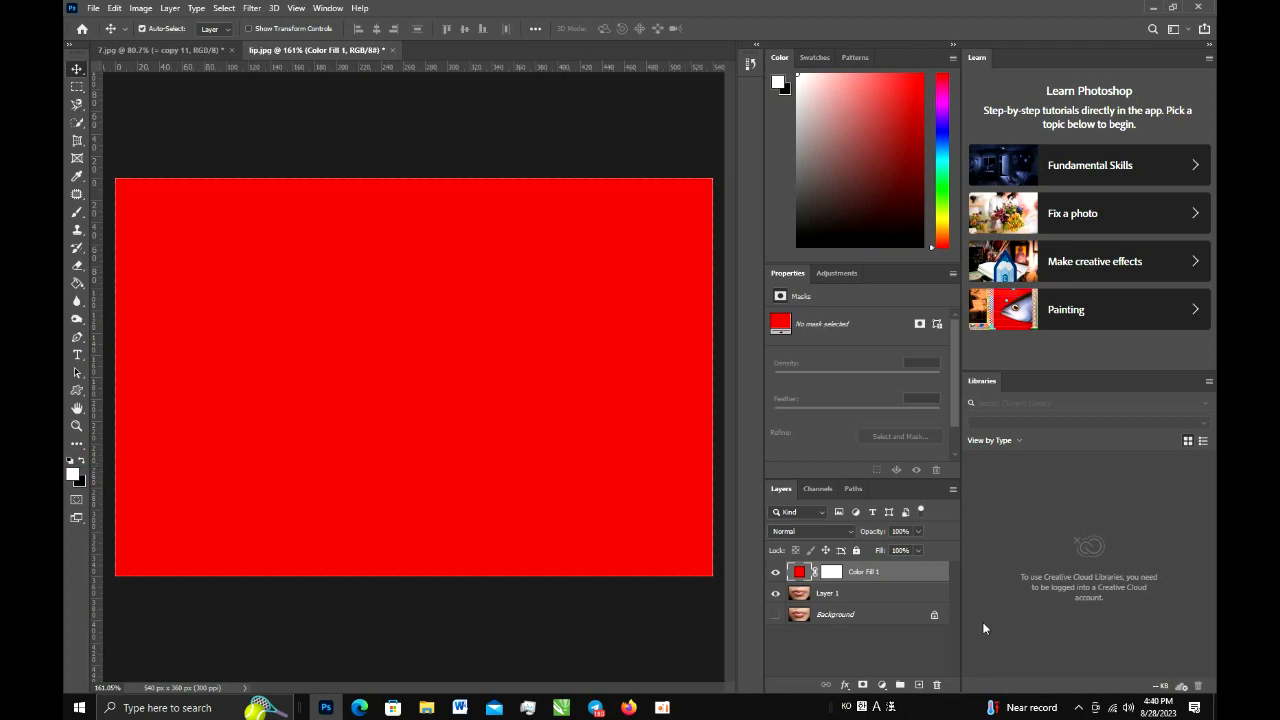
{"action": "left_click", "coordinate": [832, 574]}
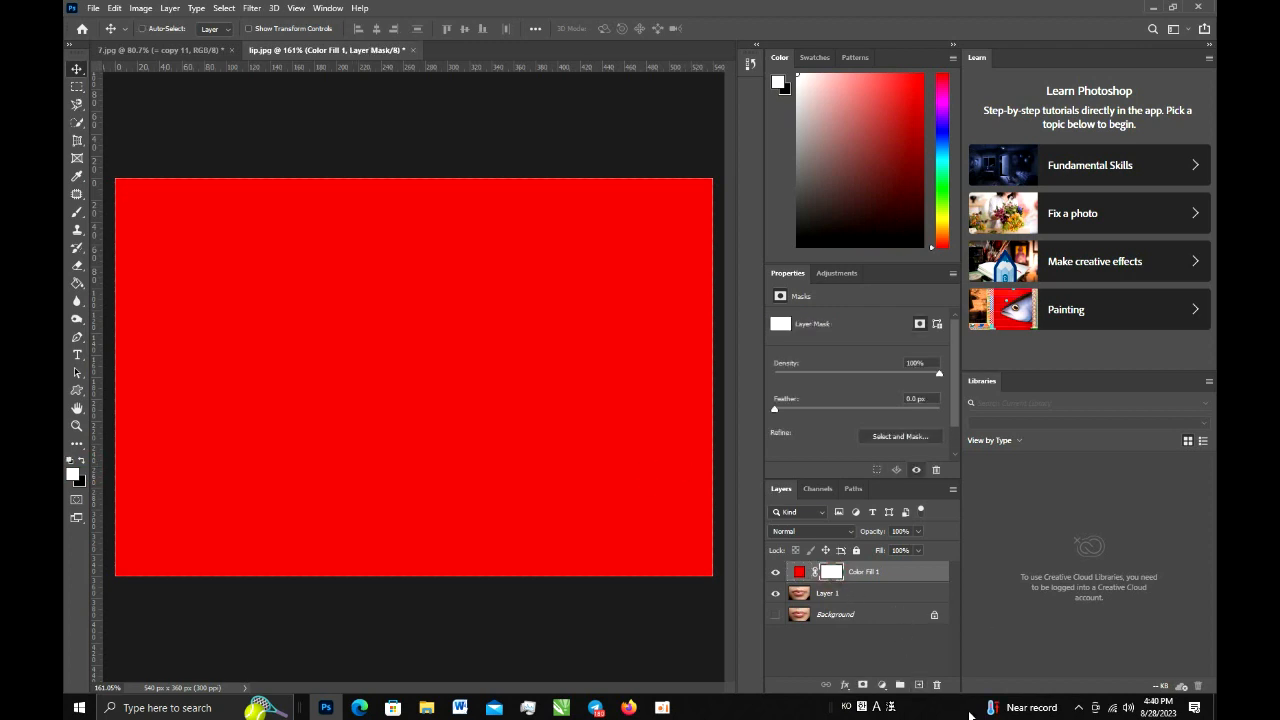
{"action": "key", "text": "ctrl+i"}
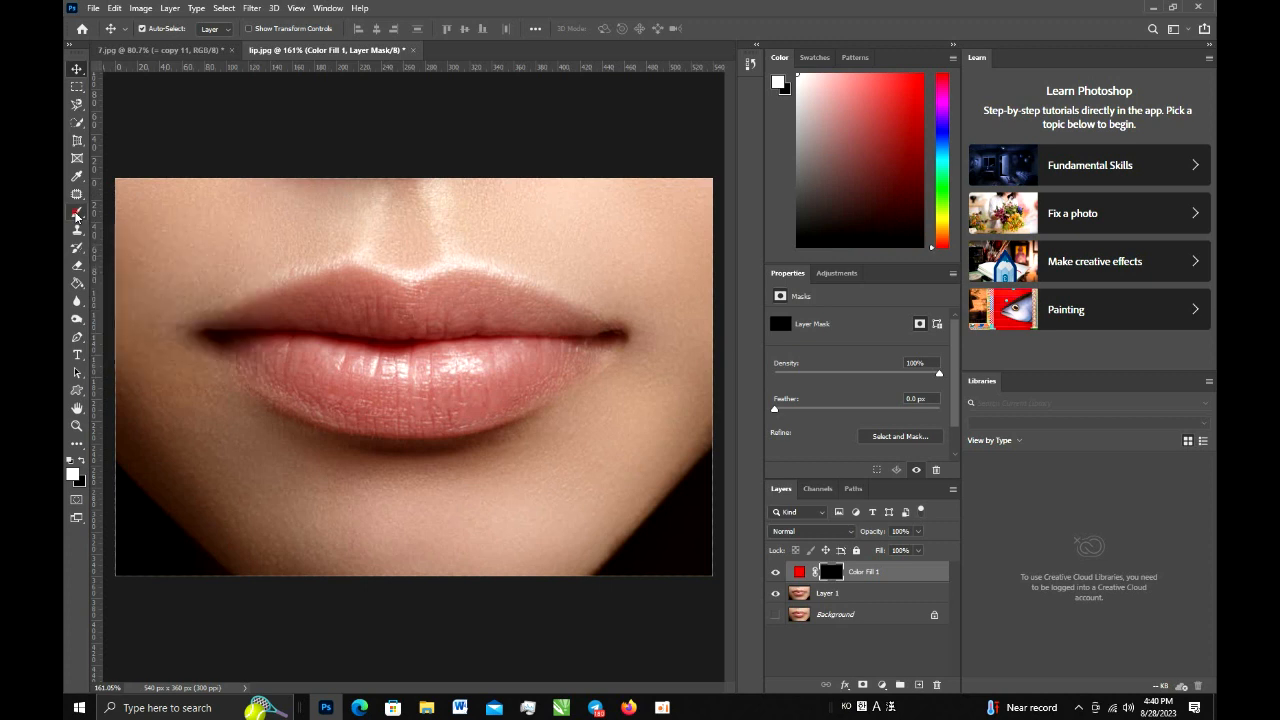
- Paint the fill layer's mask white over the upper and lower lips with a soft 25 px brush
{"action": "left_click", "coordinate": [77, 213]}
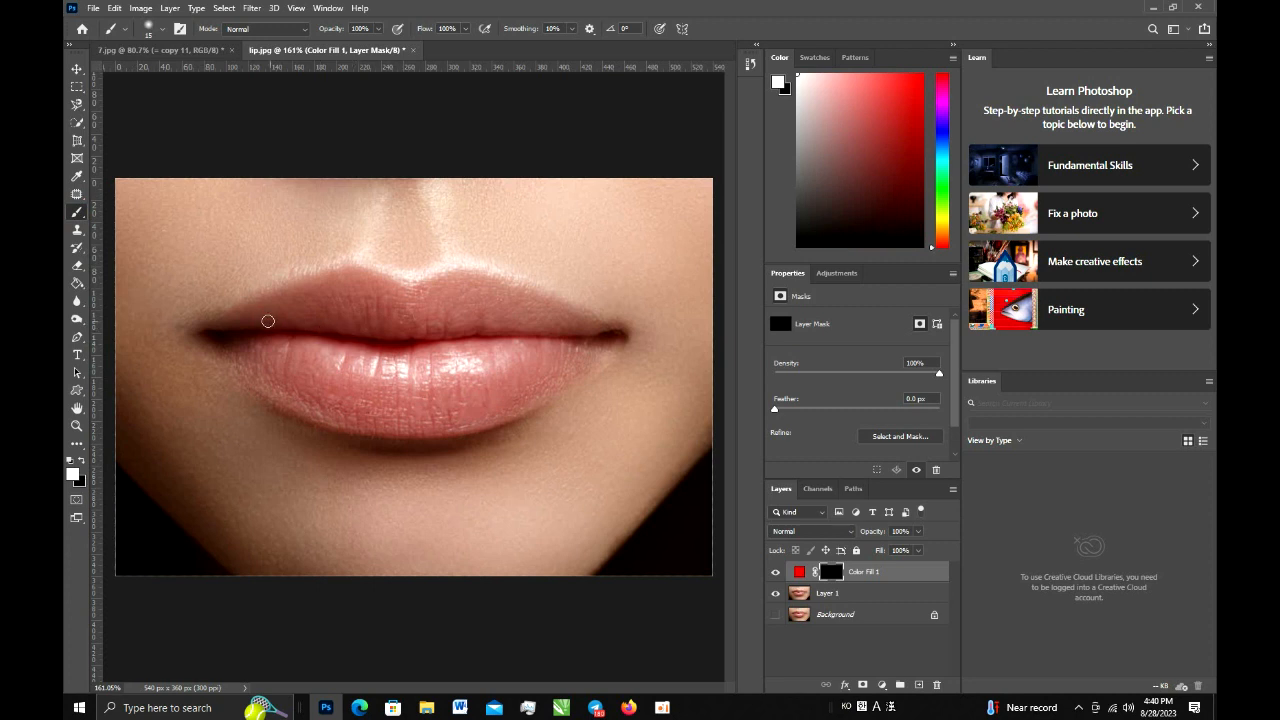
{"action": "key", "text": "bracketright"}
{"action": "mouse_move", "coordinate": [247, 320]}
{"action": "left_mouse_down"}
{"action": "mouse_move", "coordinate": [336, 281]}
{"action": "mouse_move", "coordinate": [405, 301]}
{"action": "mouse_move", "coordinate": [459, 286]}
{"action": "mouse_move", "coordinate": [575, 328]}
{"action": "mouse_move", "coordinate": [267, 325]}
{"action": "mouse_move", "coordinate": [317, 308]}
{"action": "mouse_move", "coordinate": [504, 312]}
{"action": "mouse_move", "coordinate": [377, 306]}
{"action": "left_mouse_up"}
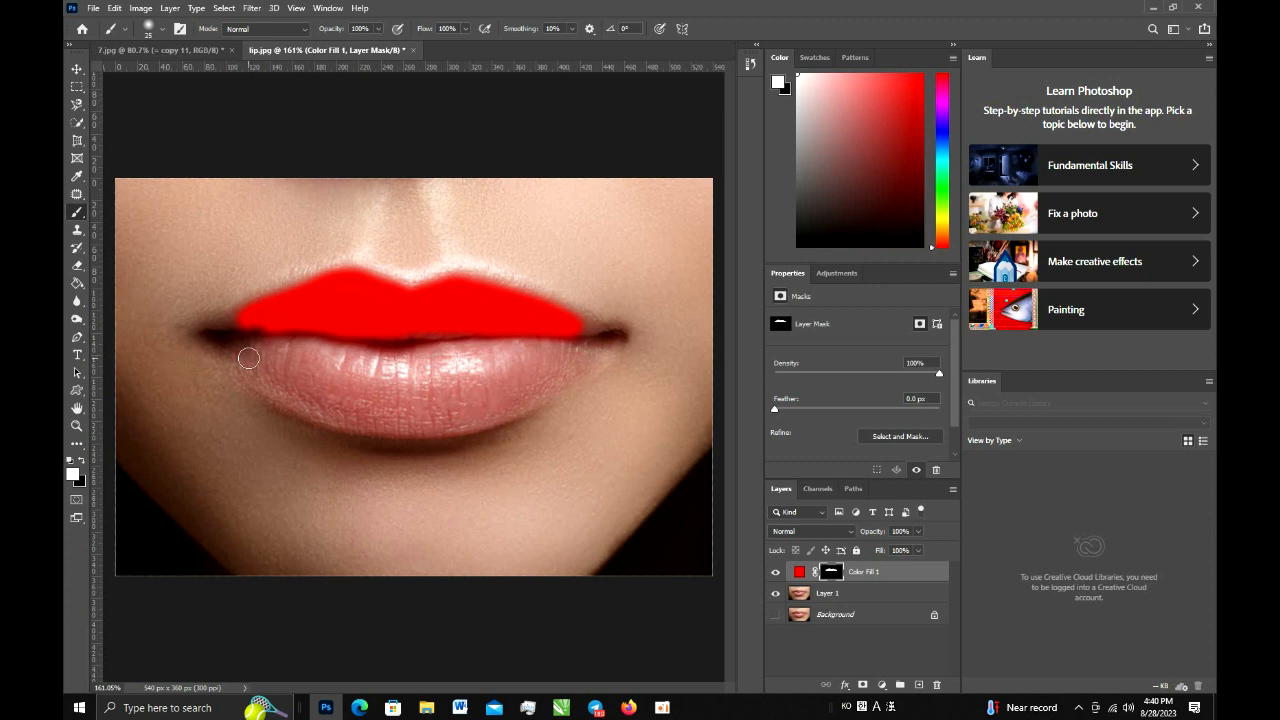
{"action": "mouse_move", "coordinate": [242, 354]}
{"action": "left_mouse_down"}
{"action": "mouse_move", "coordinate": [338, 412]}
{"action": "mouse_move", "coordinate": [449, 422]}
{"action": "mouse_move", "coordinate": [539, 395]}
{"action": "mouse_move", "coordinate": [584, 361]}
{"action": "mouse_move", "coordinate": [519, 348]}
{"action": "mouse_move", "coordinate": [261, 348]}
{"action": "mouse_move", "coordinate": [377, 372]}
{"action": "mouse_move", "coordinate": [549, 363]}
{"action": "mouse_move", "coordinate": [416, 358]}
{"action": "left_mouse_up"}
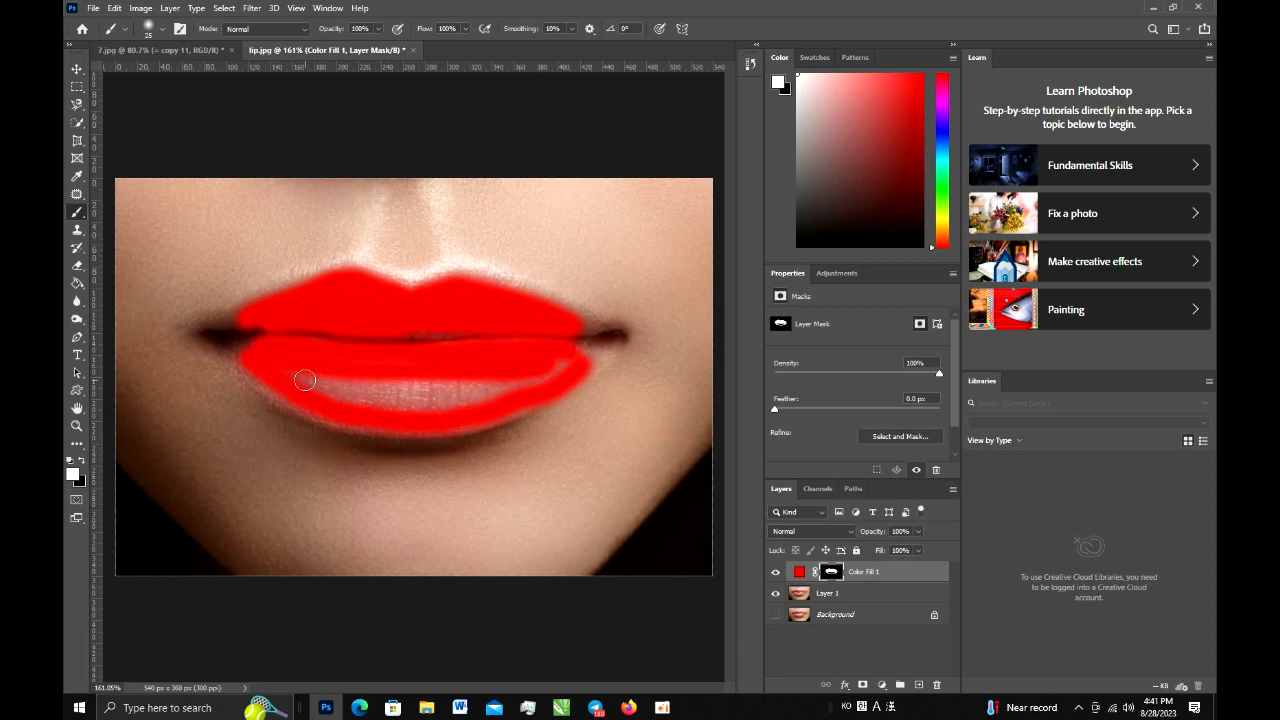
{"action": "mouse_move", "coordinate": [297, 374]}
{"action": "left_mouse_down"}
{"action": "mouse_move", "coordinate": [457, 386]}
{"action": "mouse_move", "coordinate": [568, 359]}
{"action": "left_mouse_up"}
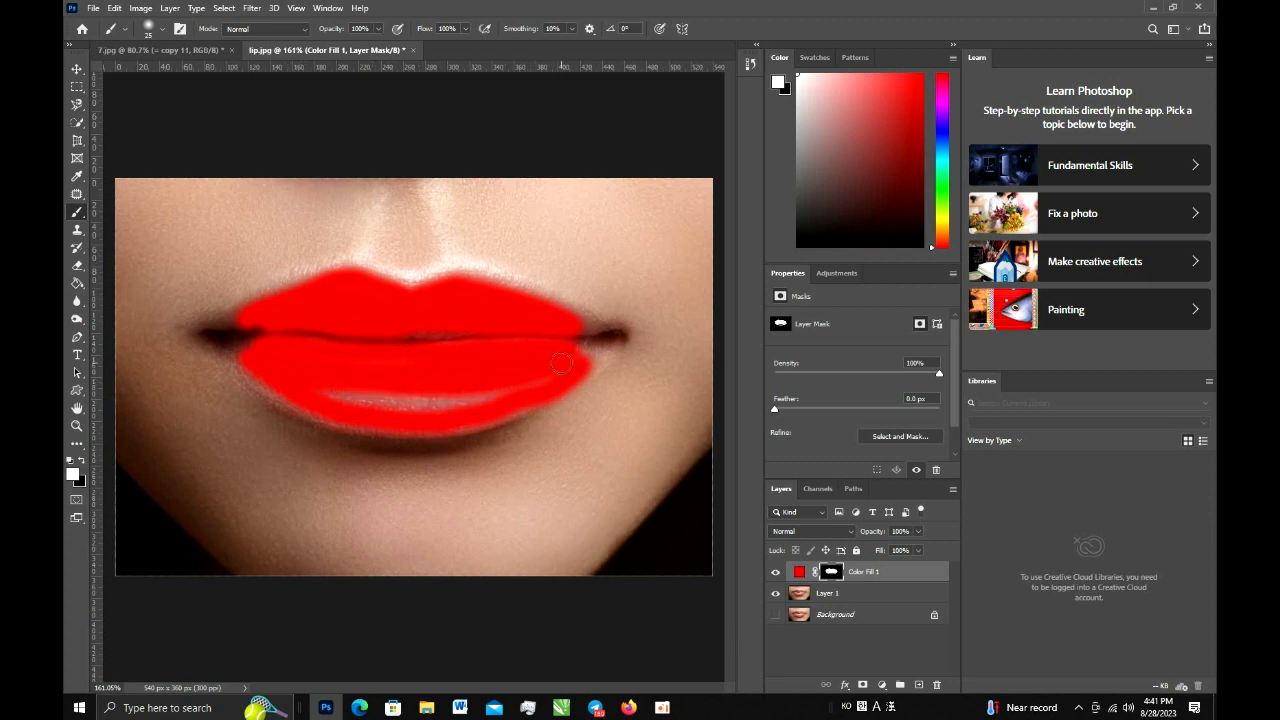
{"action": "mouse_move", "coordinate": [487, 398]}
{"action": "left_mouse_down"}
{"action": "mouse_move", "coordinate": [352, 400]}
{"action": "mouse_move", "coordinate": [309, 383]}
{"action": "left_mouse_up"}
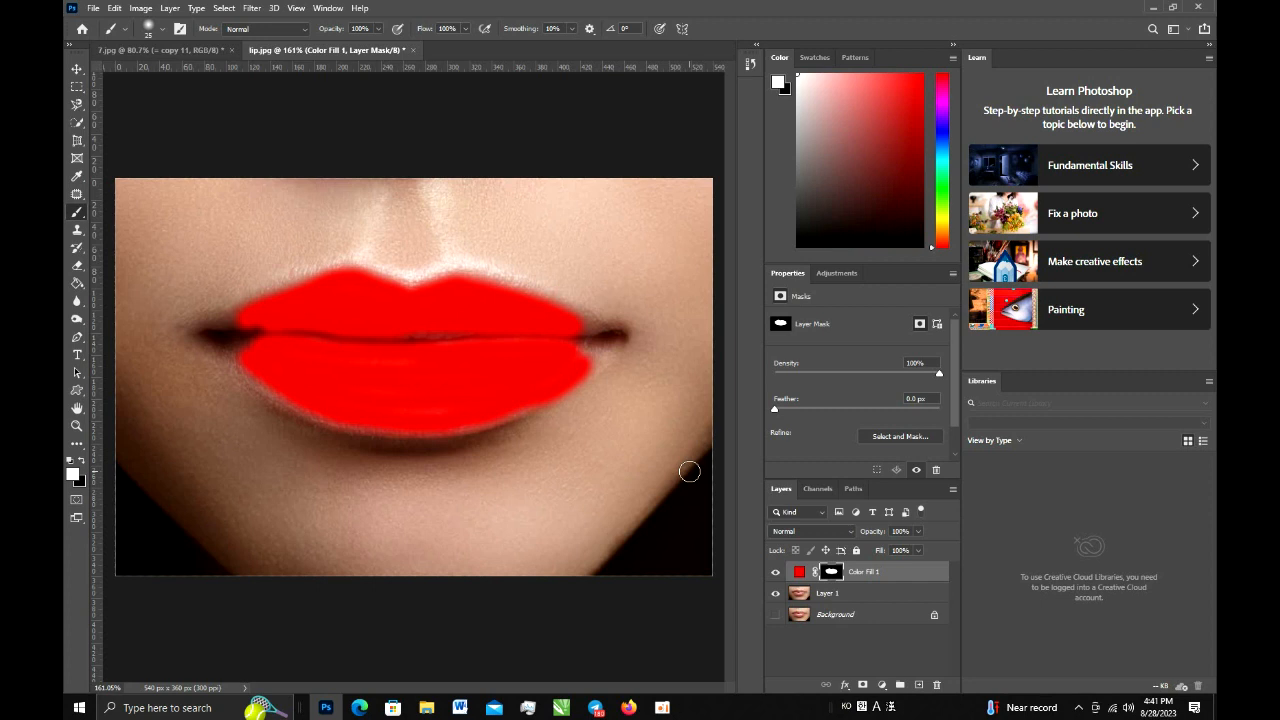
- Set the red fill layer's blend mode to Multiply and lower its Blend If underlying-layer white limit to 232
{"action": "left_click", "coordinate": [852, 534]}
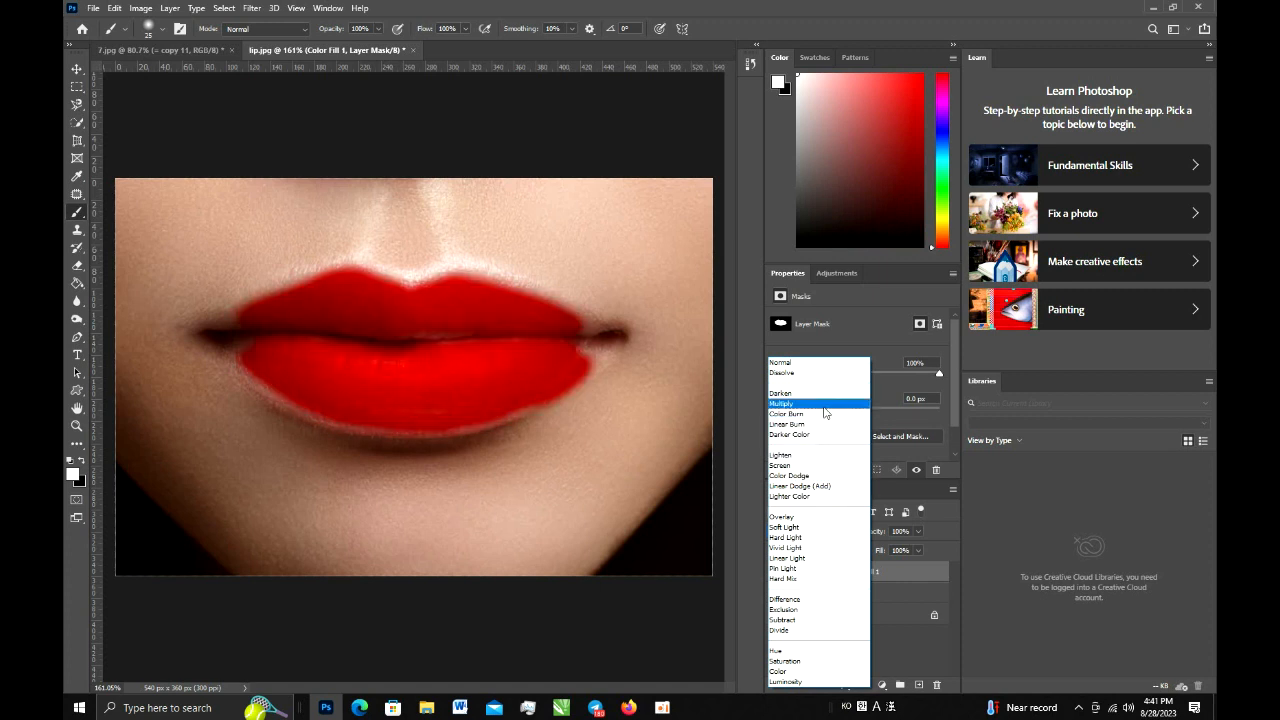
{"action": "left_click", "coordinate": [825, 406]}
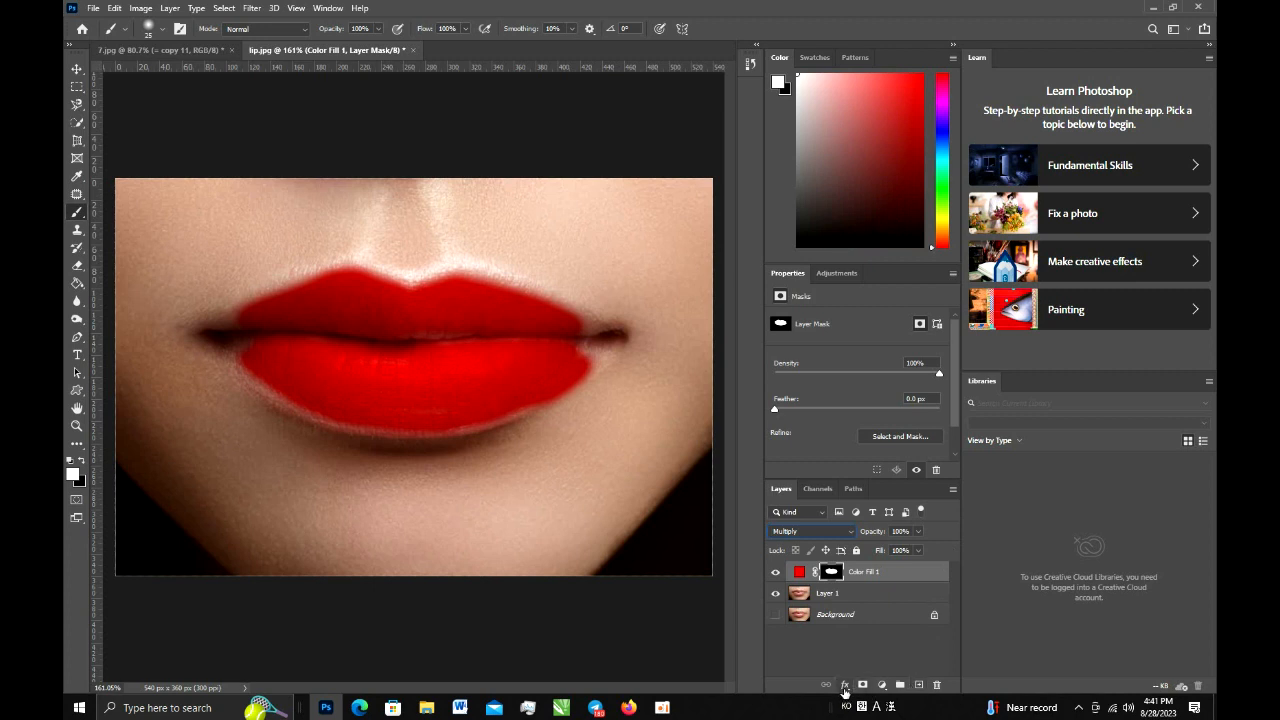
{"action": "left_click", "coordinate": [845, 686]}
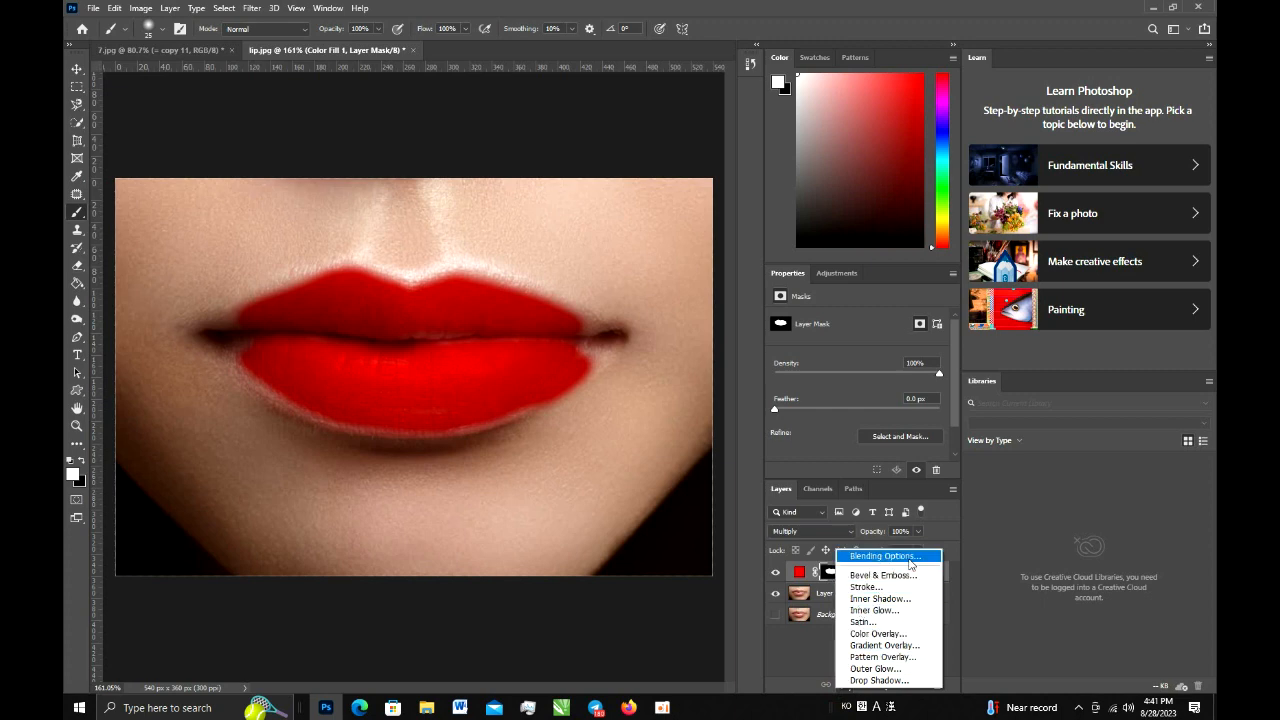
{"action": "left_click", "coordinate": [908, 557]}
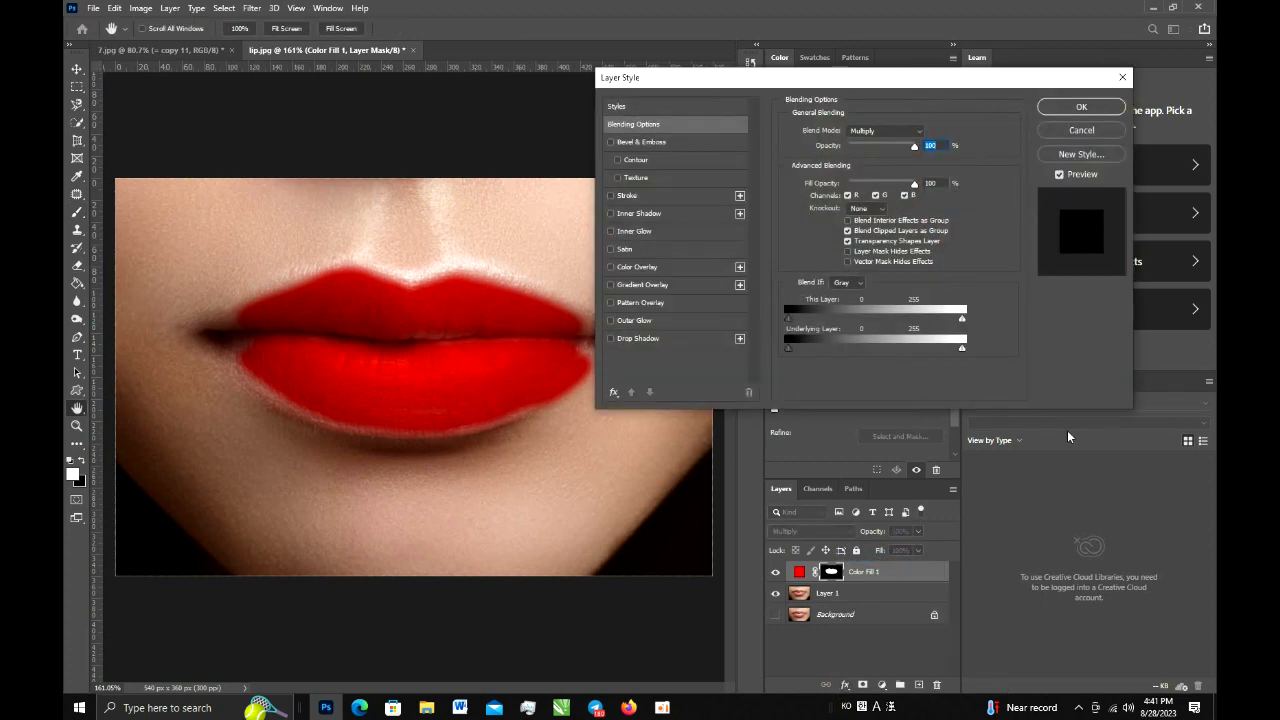
{"action": "left_click_drag", "start_coordinate": [880, 80], "coordinate": [937, 84]}
{"action": "mouse_move", "coordinate": [1018, 357]}
{"action": "left_mouse_down"}
{"action": "mouse_move", "coordinate": [957, 353]}
{"action": "mouse_move", "coordinate": [1004, 364]}
{"action": "left_mouse_up"}
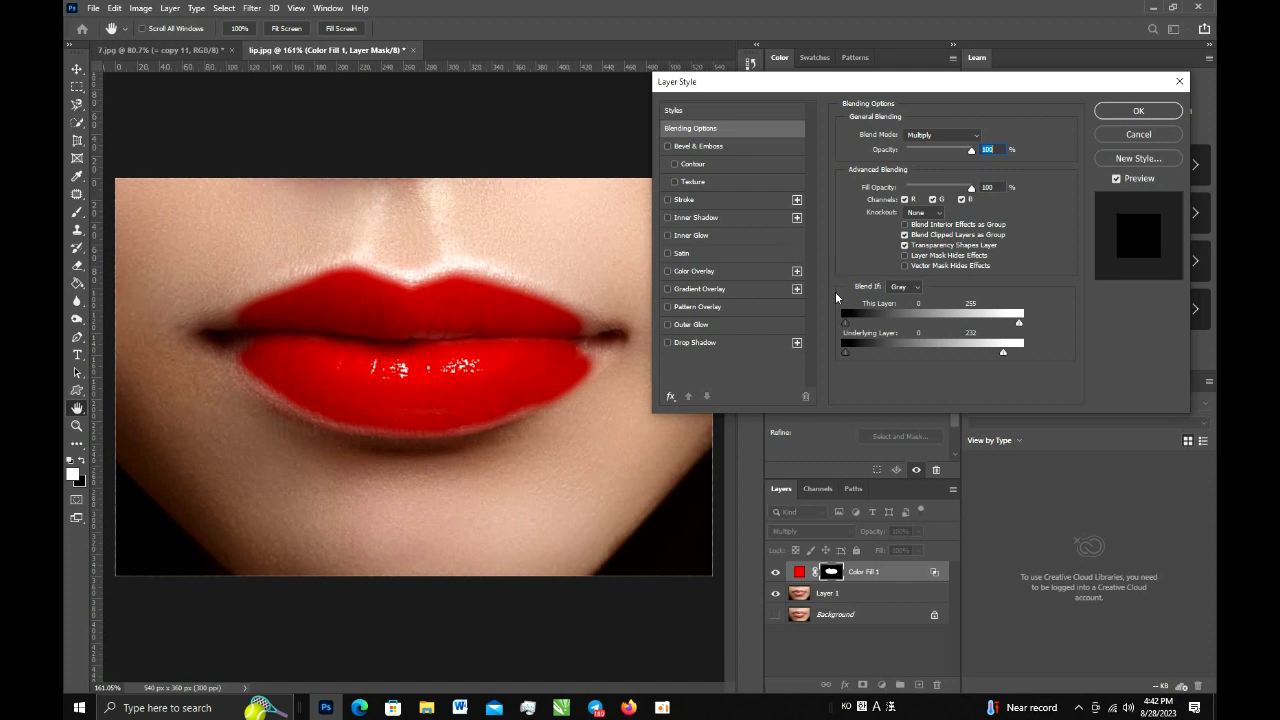
{"action": "left_click", "coordinate": [1145, 112]}
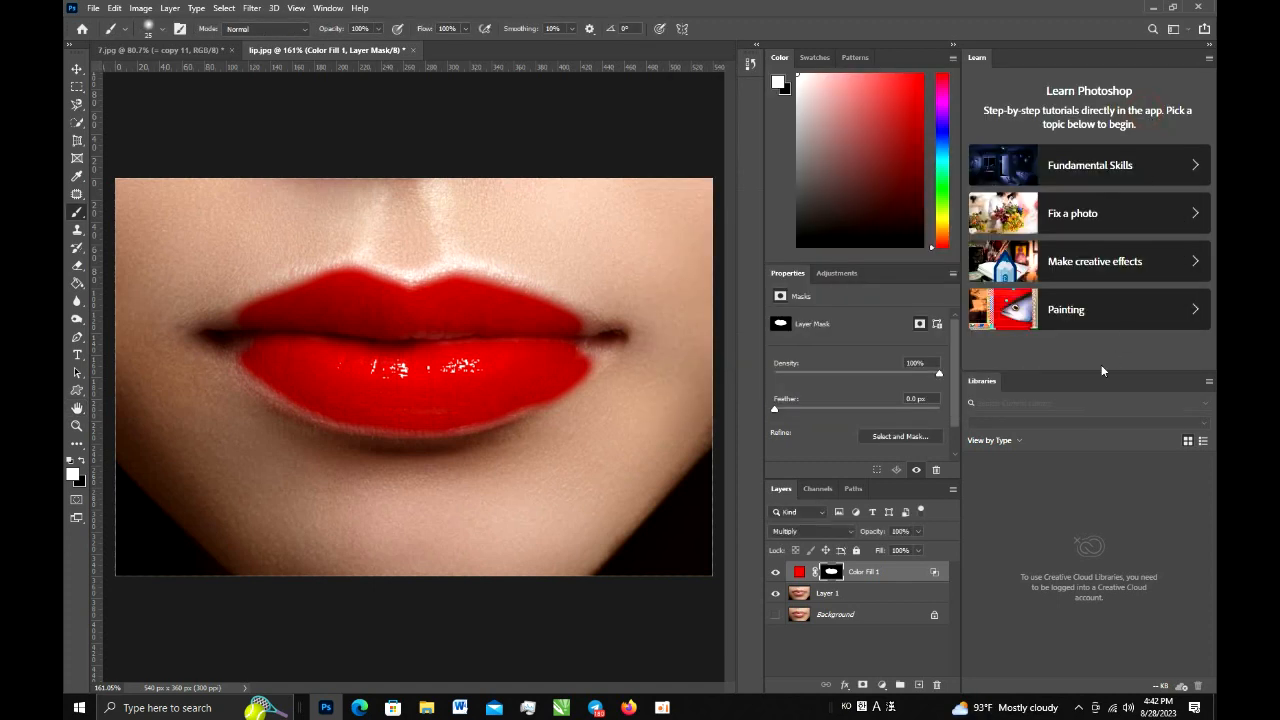
- Feather the red fill layer's mask slightly to soften the edges of the lip color
{"action": "left_click", "coordinate": [932, 573]}
{"action": "left_click_drag", "start_coordinate": [775, 410], "coordinate": [802, 417]}
- Try the red fill layer at 70% opacity and return it to 100%
{"action": "left_click", "coordinate": [834, 597]}
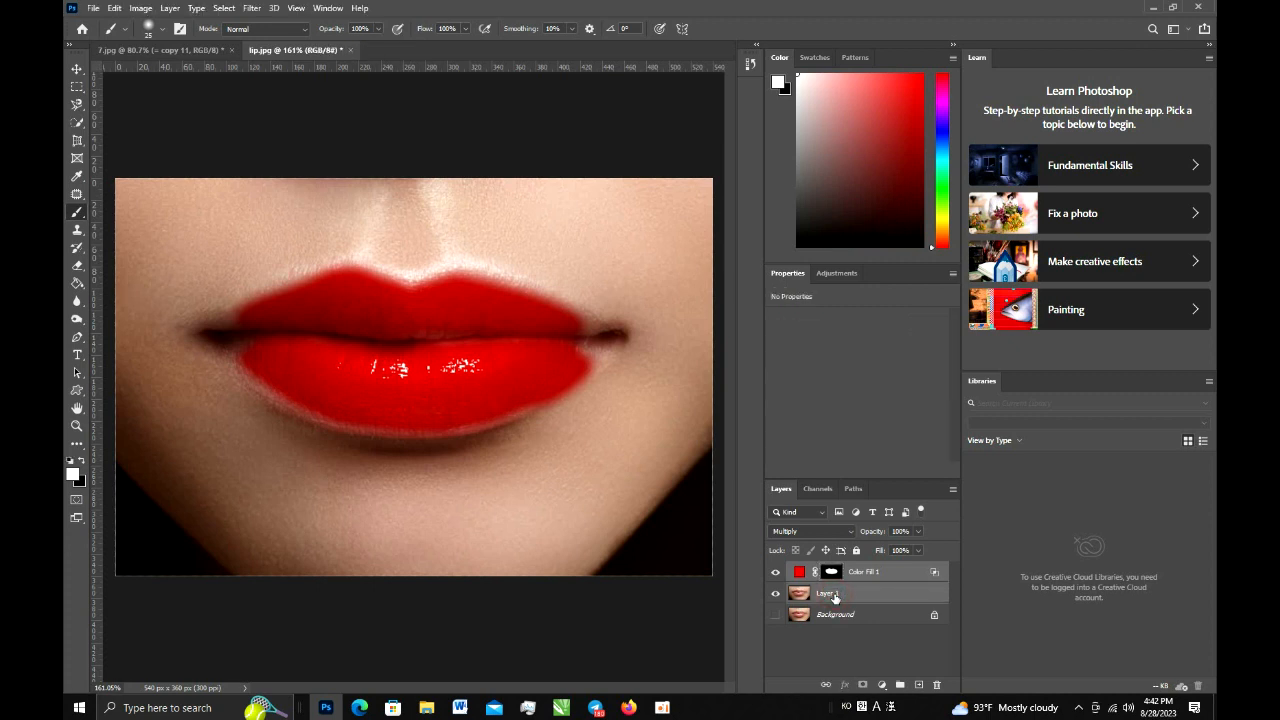
{"action": "left_click", "coordinate": [855, 574]}
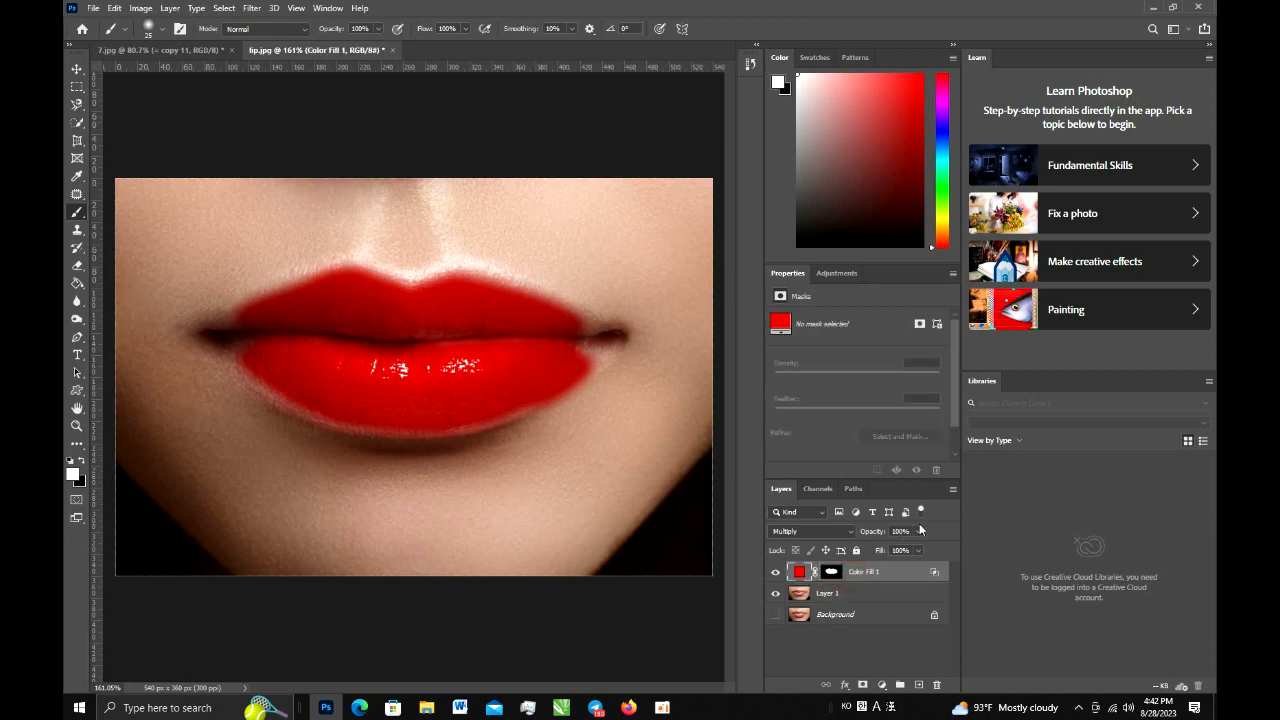
{"action": "left_click_drag", "start_coordinate": [911, 531], "coordinate": [858, 550]}
{"action": "type", "text": "70"}
{"action": "key", "text": "Return"}
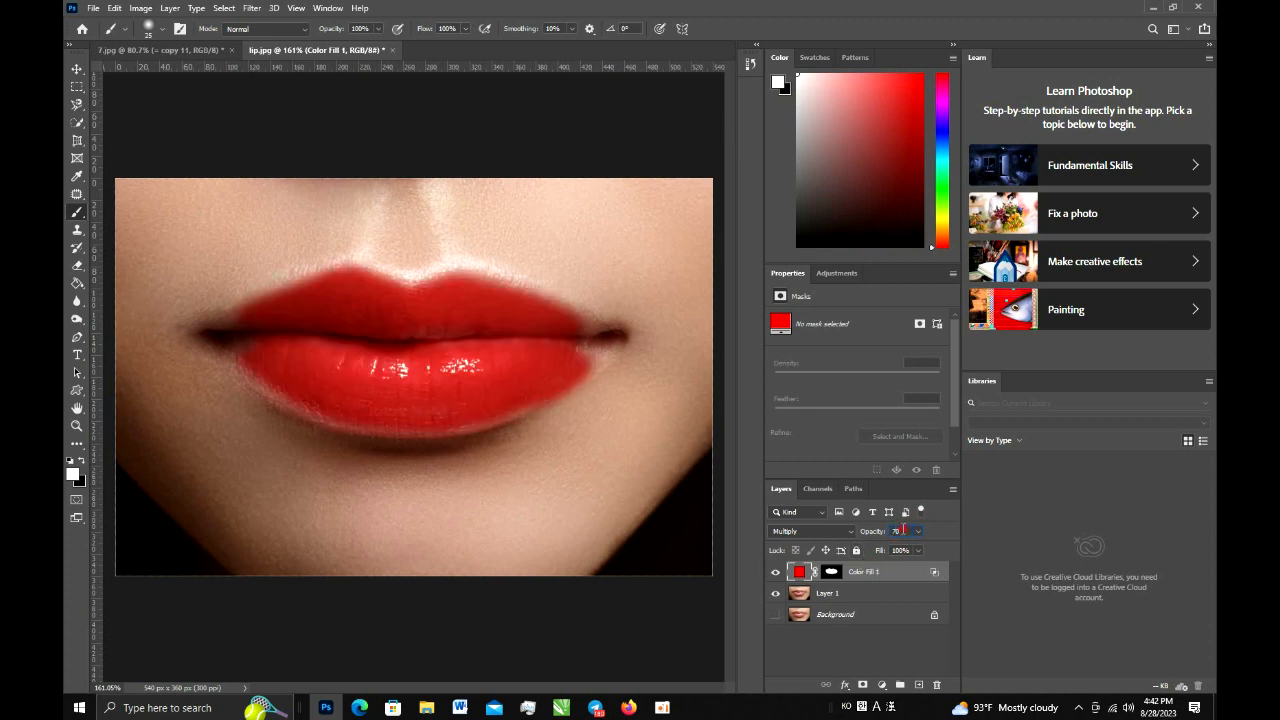
{"action": "type", "text": "100"}
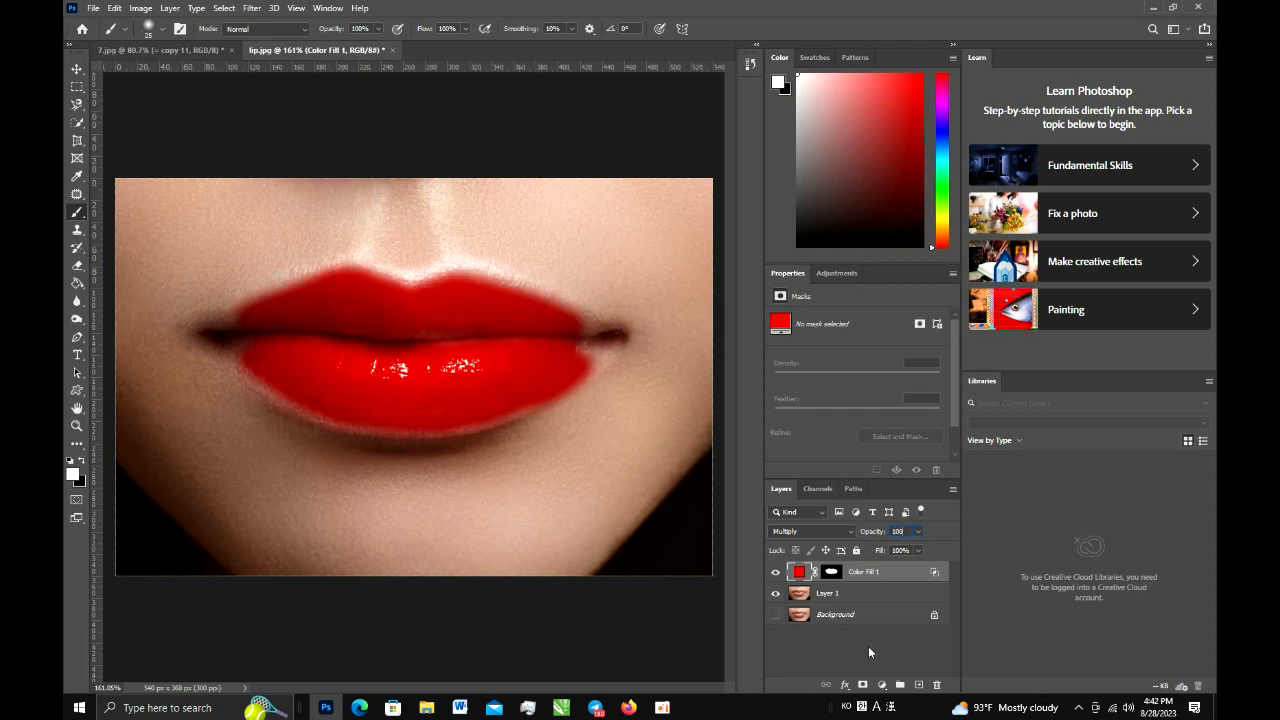
- Merge the red fill layer and Layer 1 into a single layer
{"action": "left_click", "coordinate": [843, 594]}
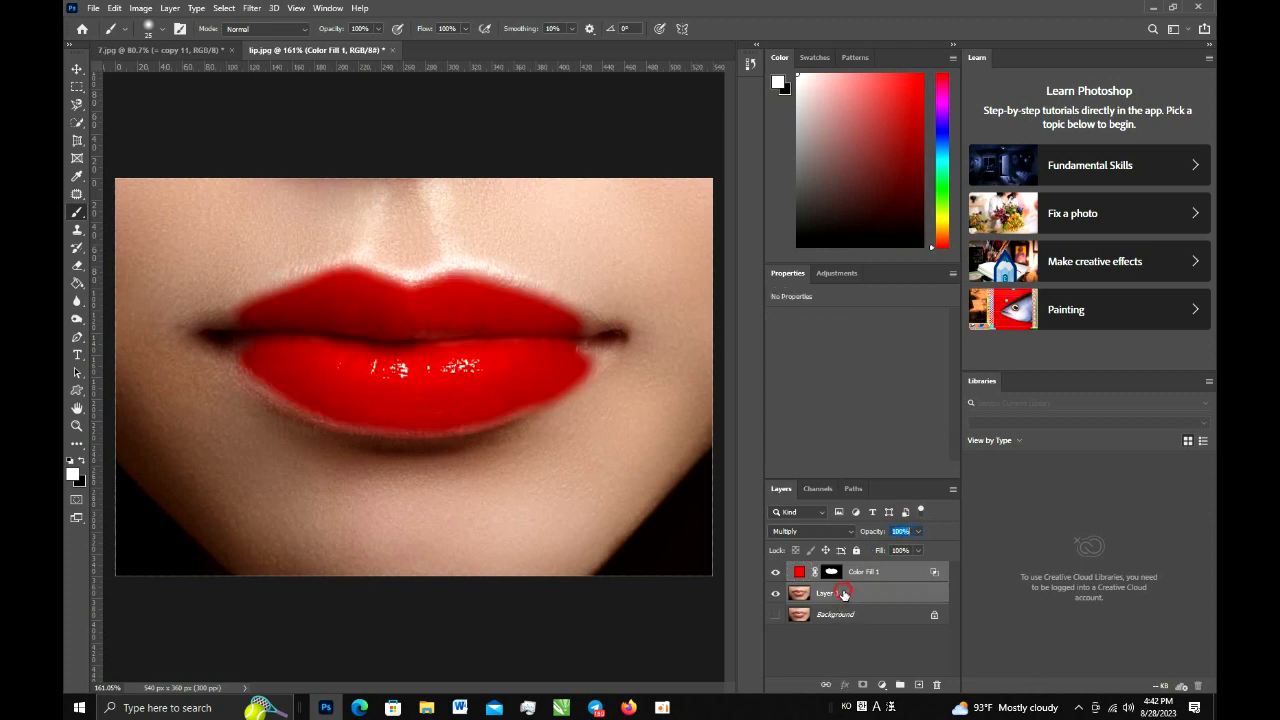
{"action": "key", "text": "ctrl+e"}
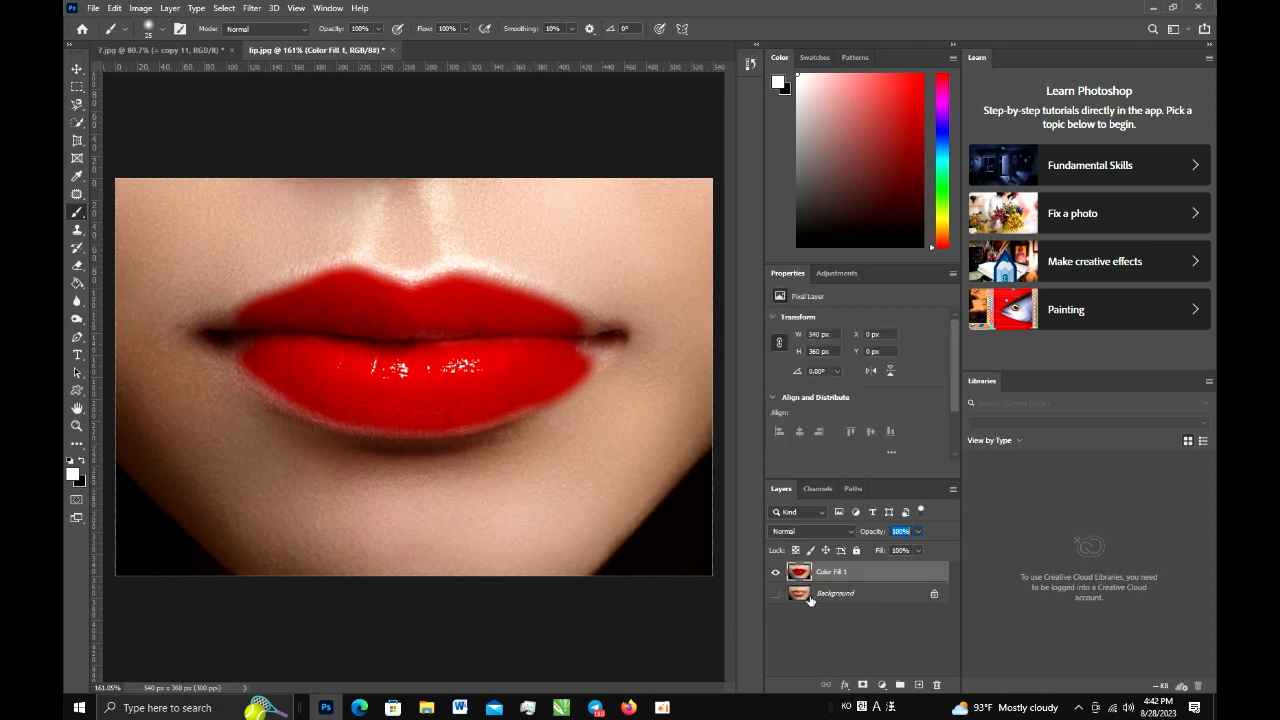
- Show the Background layer and toggle the merged layer's visibility to compare the lips before and after
{"action": "left_click", "coordinate": [775, 593]}
{"action": "left_click", "coordinate": [775, 572]}
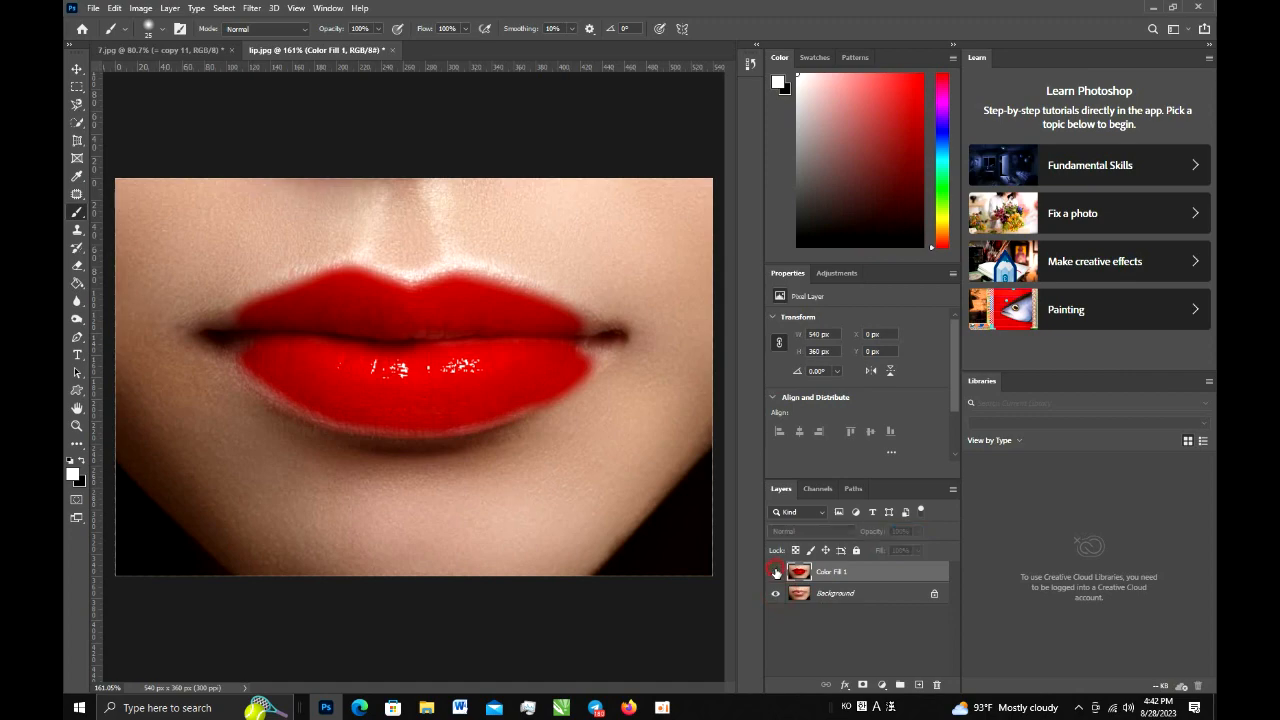
{"action": "left_click", "coordinate": [775, 572]}
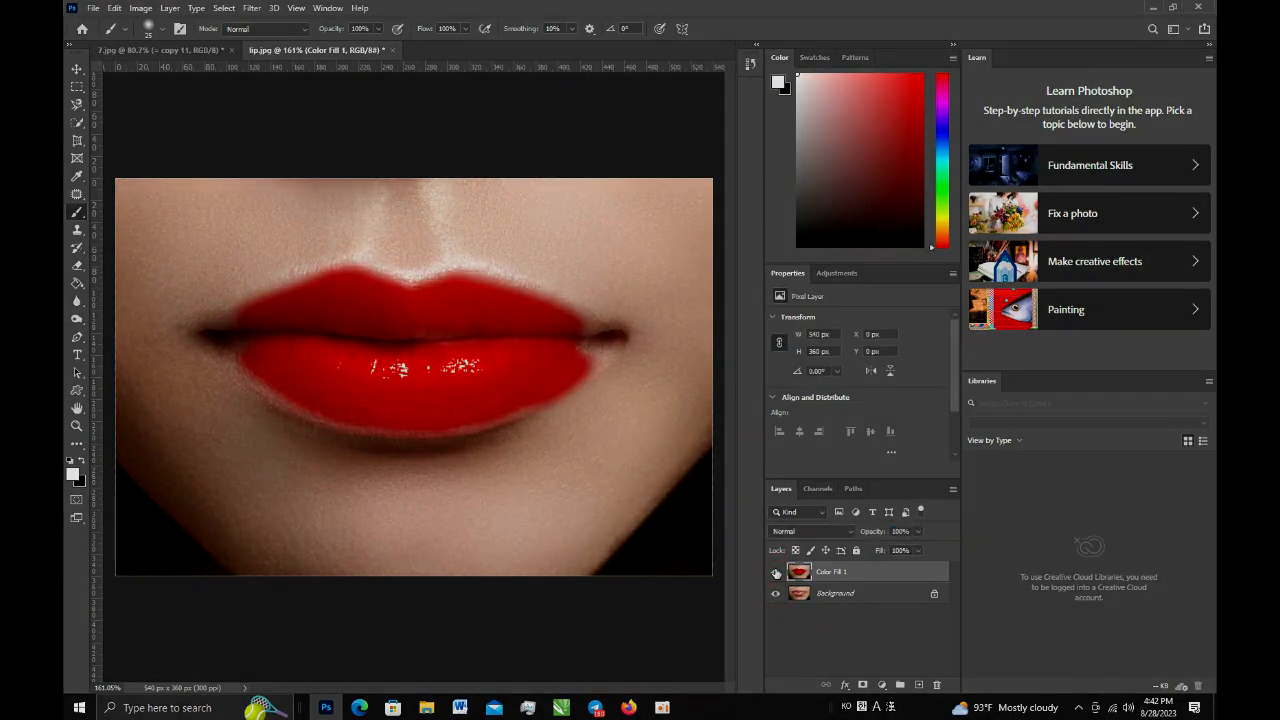